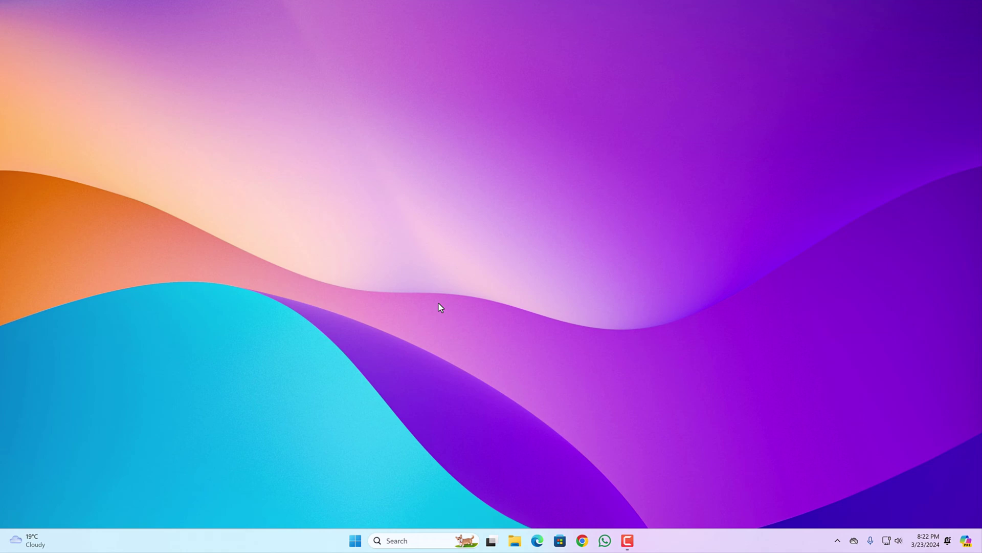
Restart the computer from the Start menu's power options.
{"action": "left_click", "coordinate": [355, 541]}
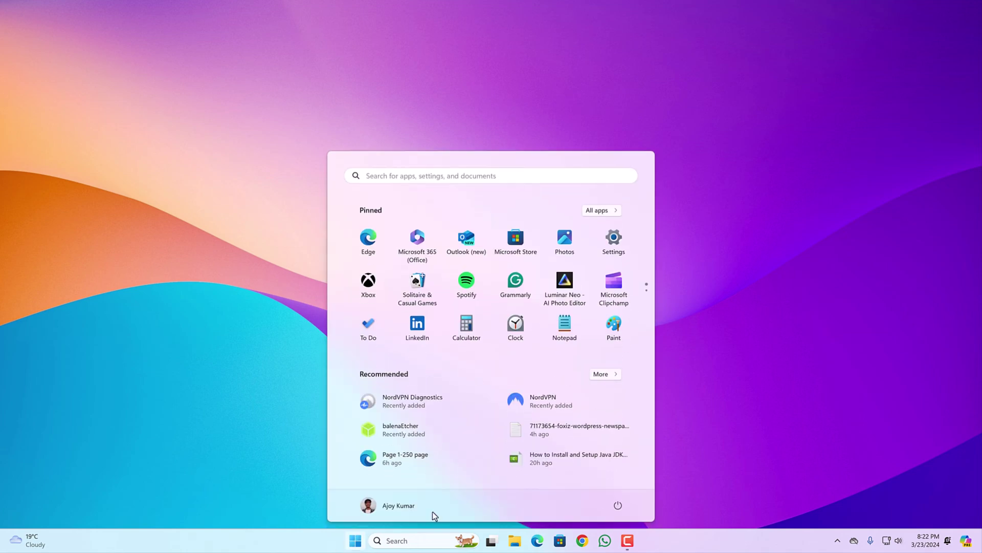
{"action": "left_click", "coordinate": [618, 505]}
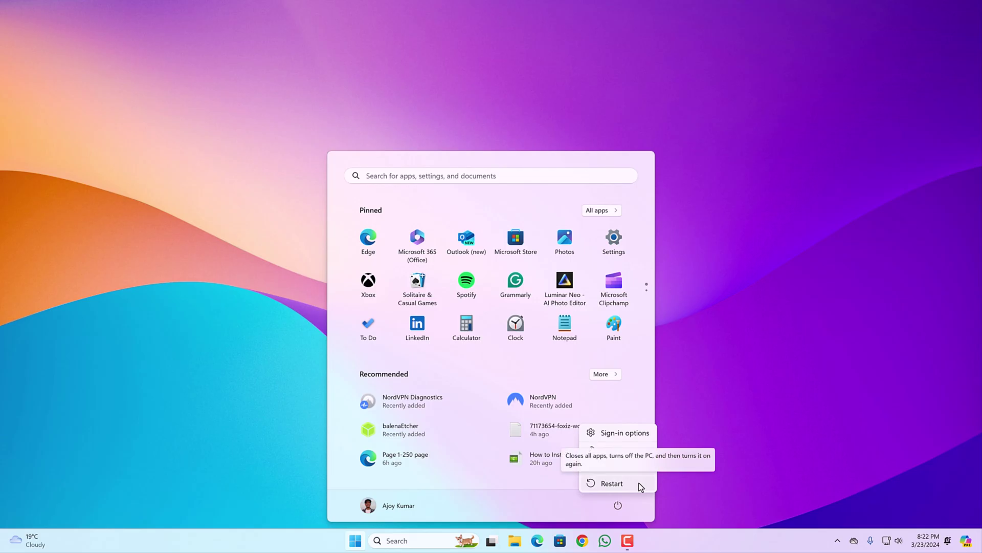
{"action": "left_click", "coordinate": [704, 339]}
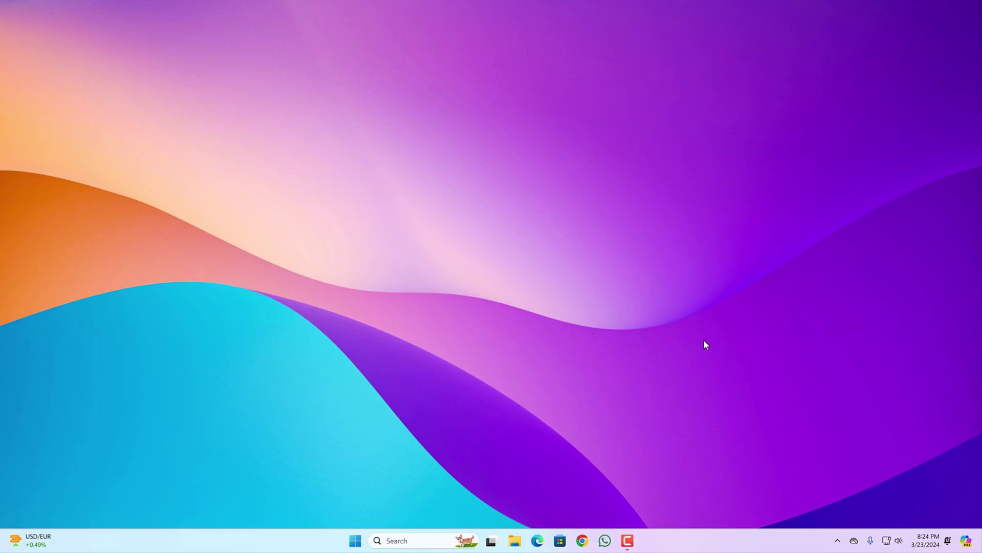
Open Task Manager from the taskbar and restart the Windows Explorer process.
{"action": "right_click", "coordinate": [295, 545]}
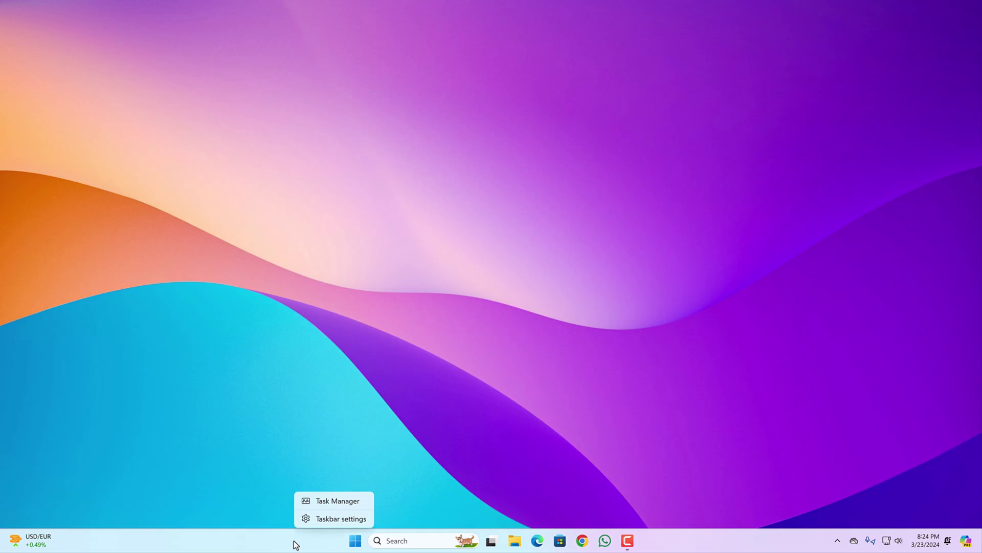
{"action": "left_click", "coordinate": [337, 501]}
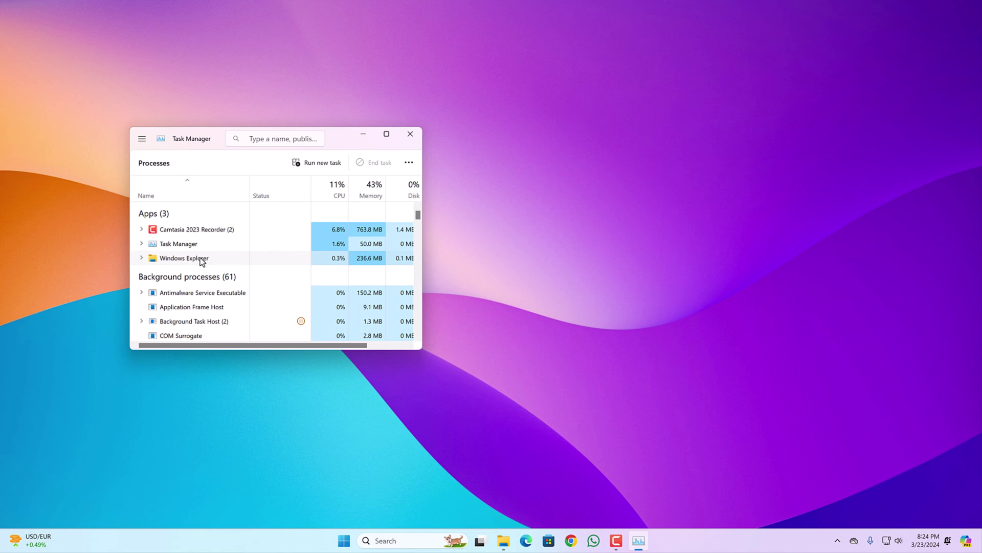
{"action": "right_click", "coordinate": [201, 262]}
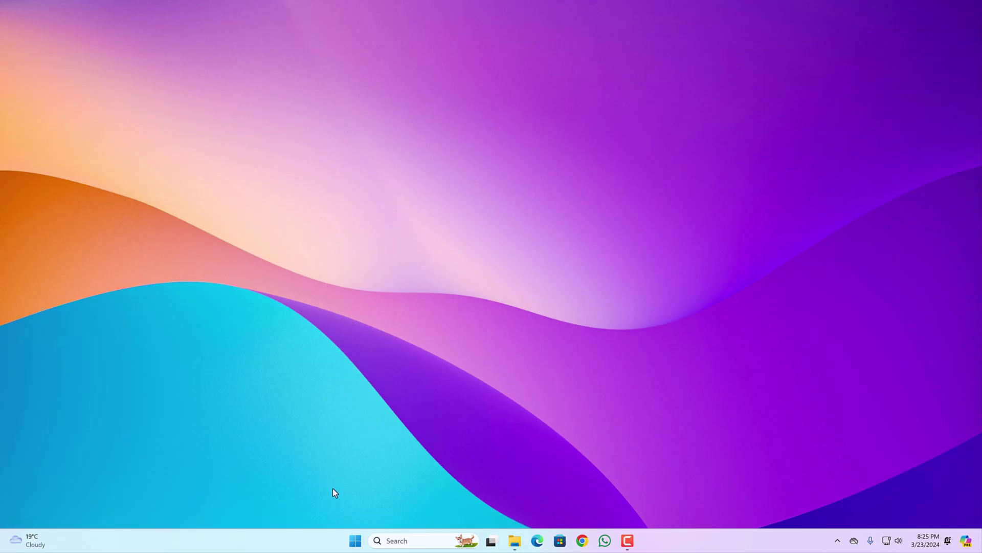
In Settings under Personalization > Themes > Contrast themes, leave the contrast theme at None.
{"action": "right_click", "coordinate": [357, 546]}
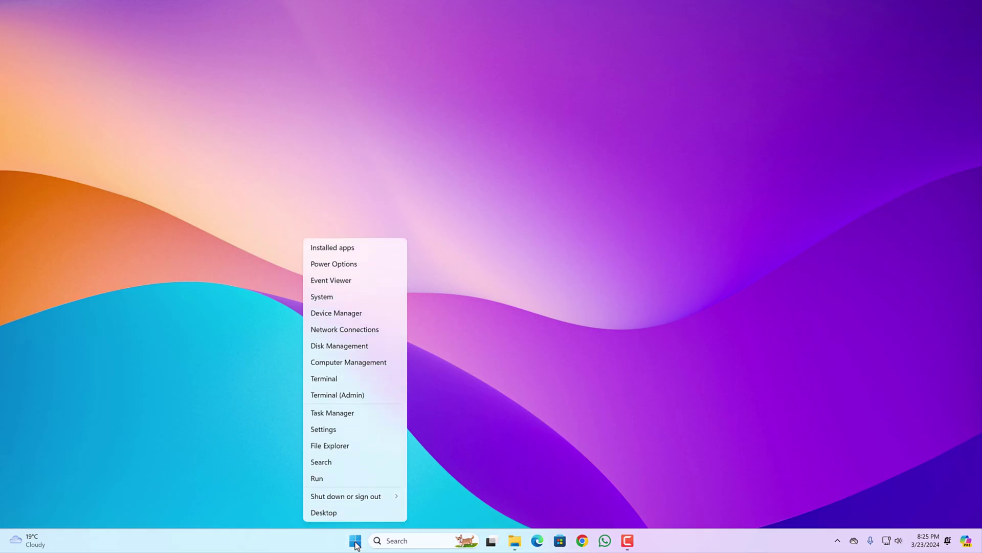
{"action": "left_click", "coordinate": [337, 431]}
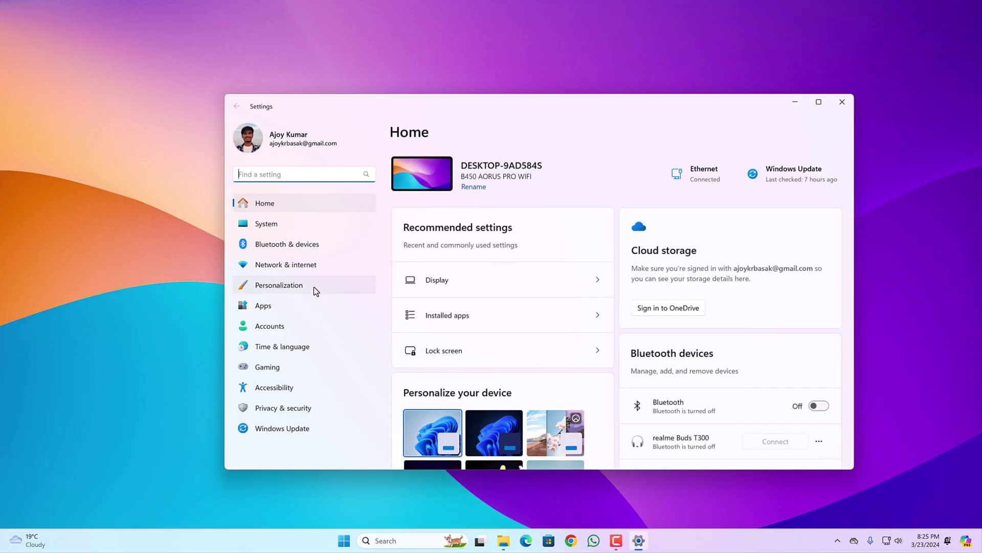
{"action": "left_click", "coordinate": [314, 287]}
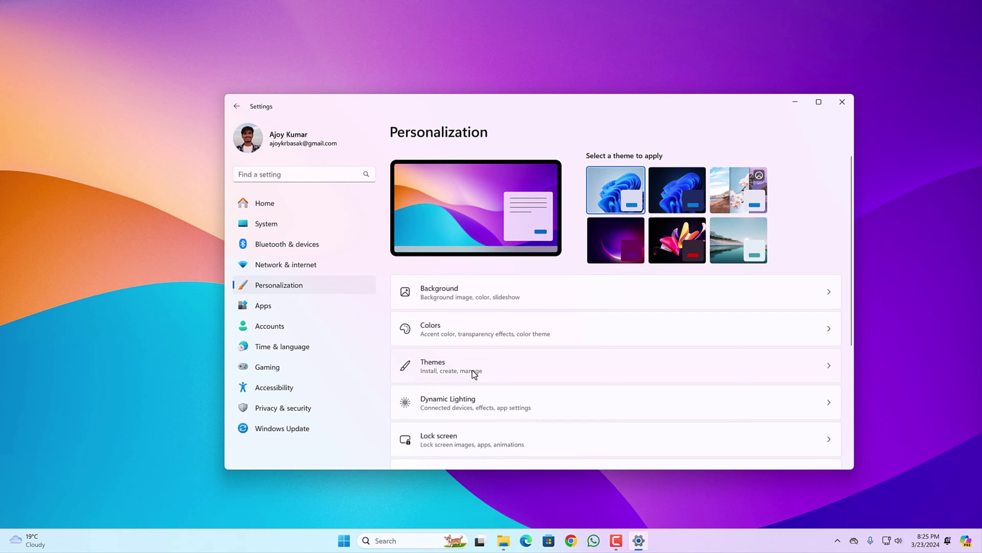
{"action": "left_click", "coordinate": [474, 372]}
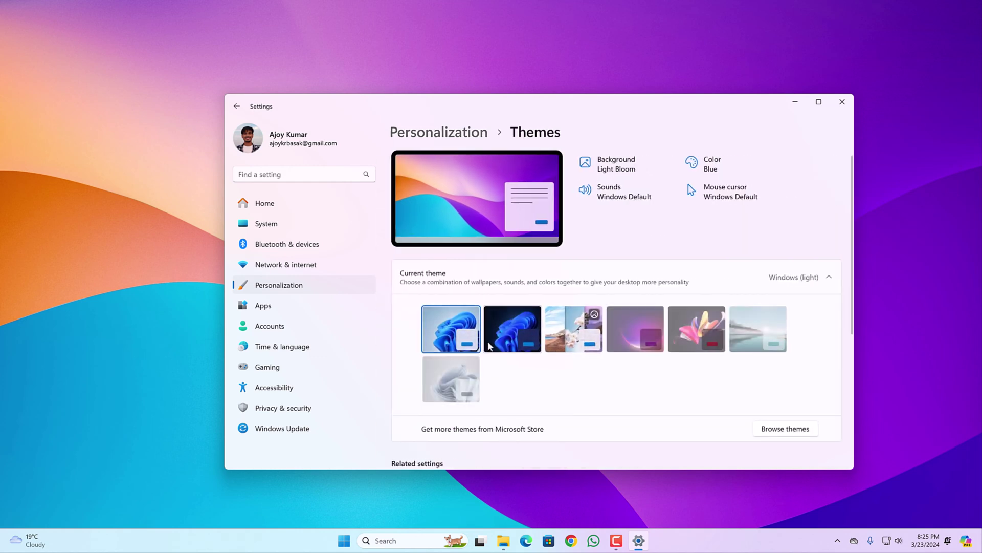
{"action": "scroll", "coordinate": [456, 337], "scroll_direction": "down", "scroll_amount": 4}
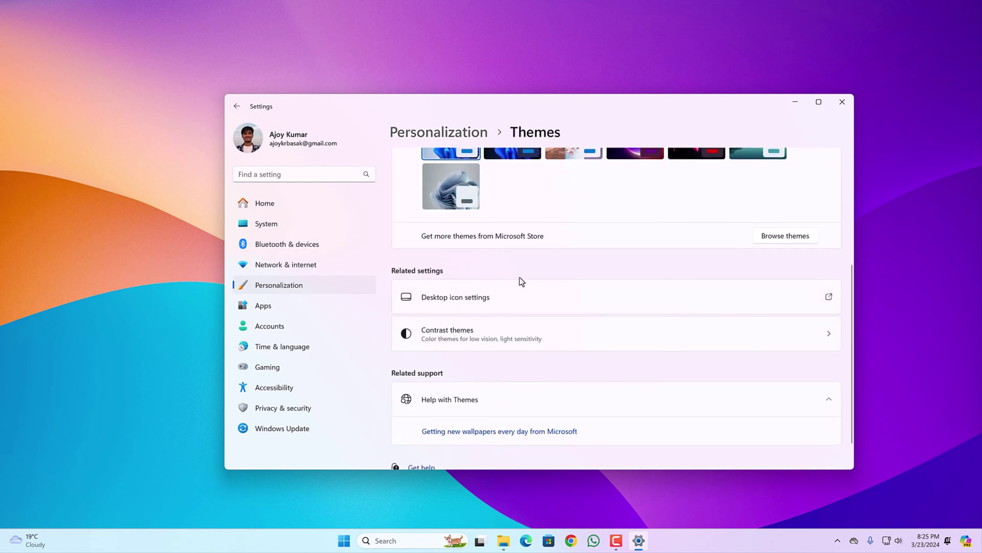
{"action": "left_click", "coordinate": [560, 337]}
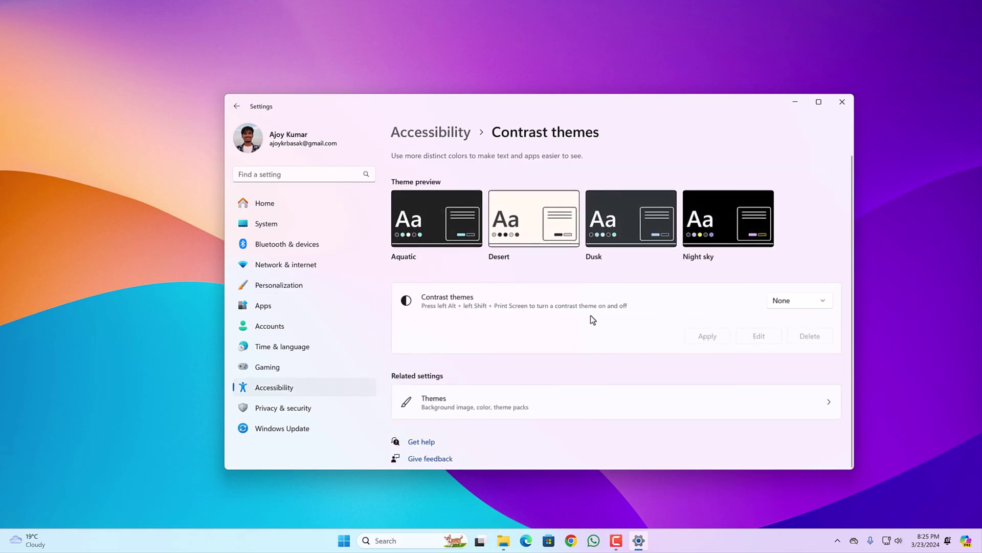
{"action": "left_click", "coordinate": [804, 303]}
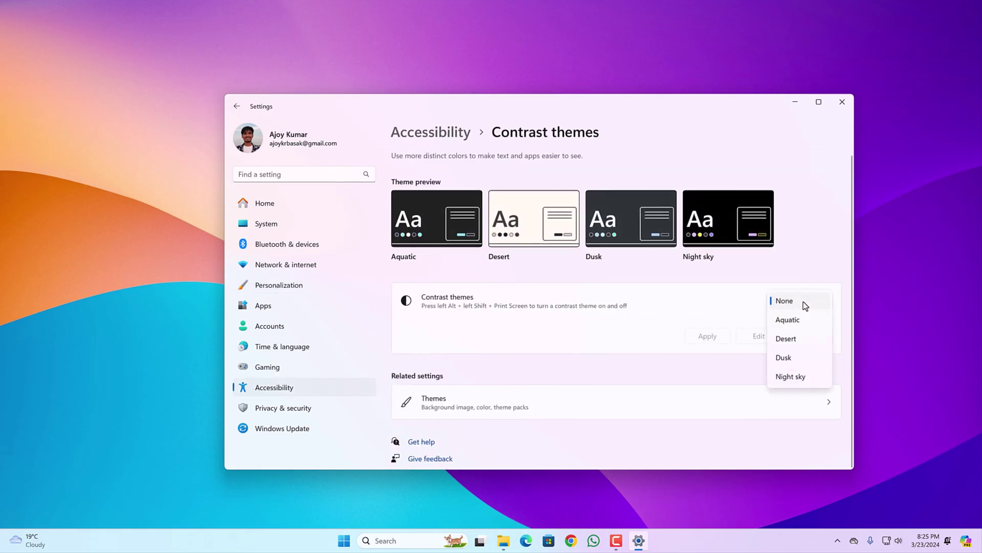
{"action": "left_click", "coordinate": [804, 302]}
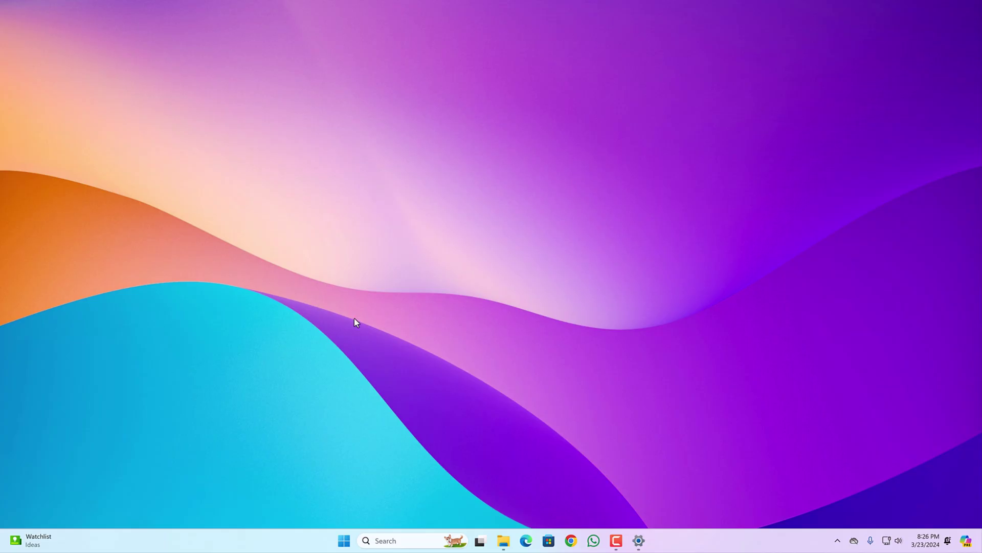
Review the Background settings and cancel Browse photos, keeping the background as Picture, then close Settings.
{"action": "right_click", "coordinate": [382, 307]}
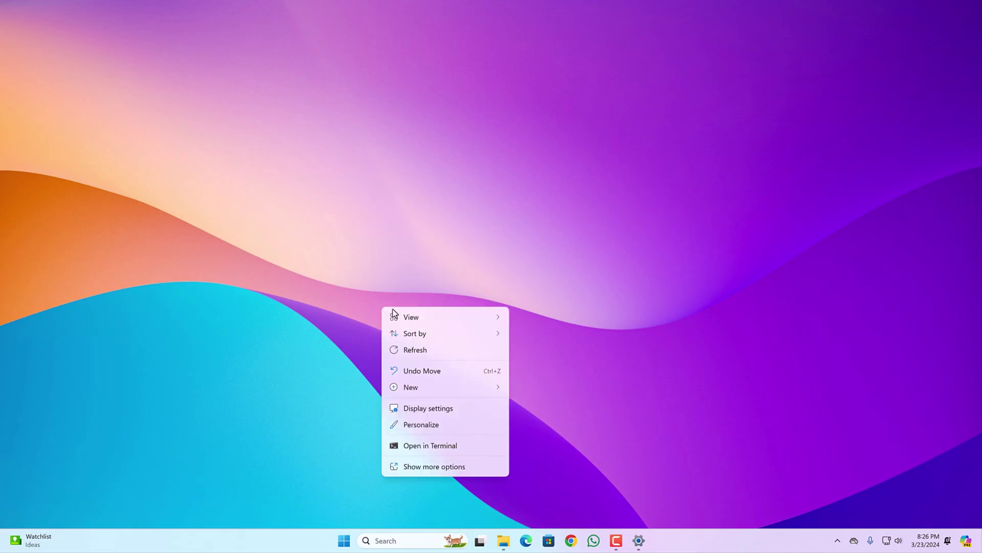
{"action": "left_click", "coordinate": [452, 430]}
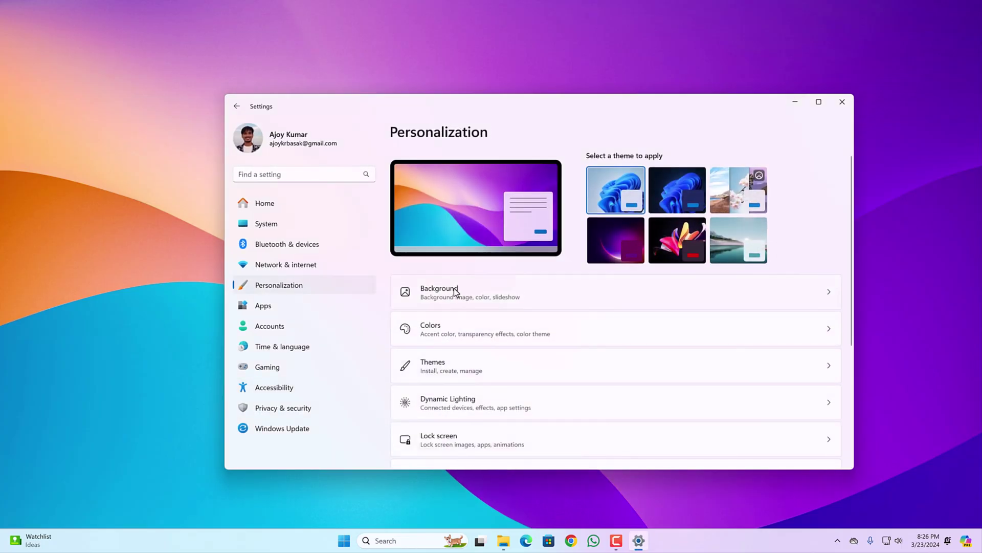
{"action": "left_click", "coordinate": [455, 291]}
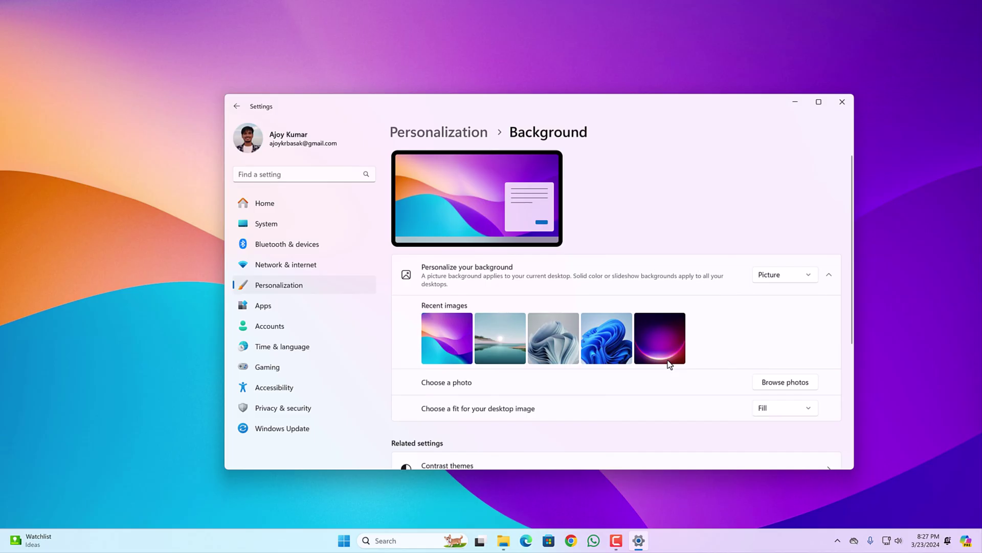
{"action": "left_click", "coordinate": [797, 387]}
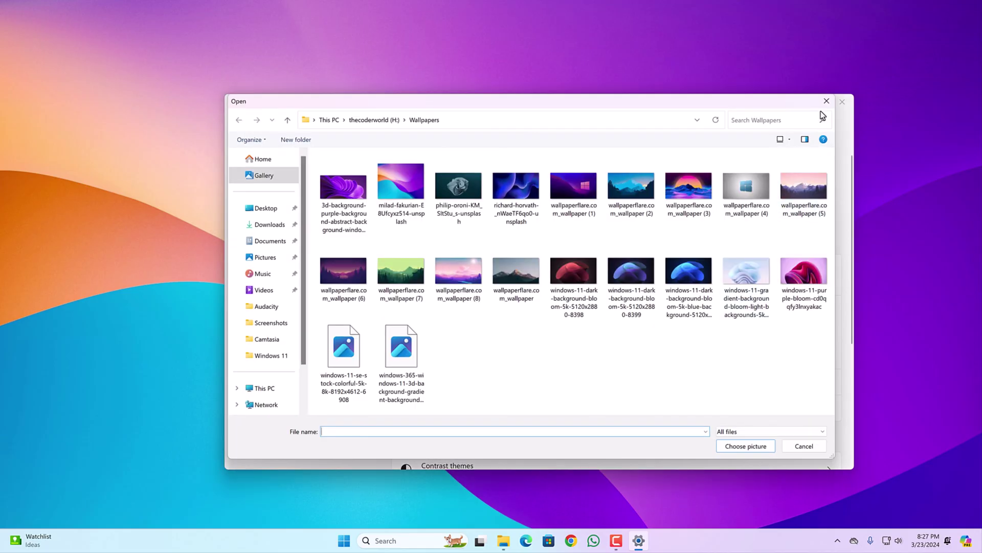
{"action": "left_click", "coordinate": [826, 101]}
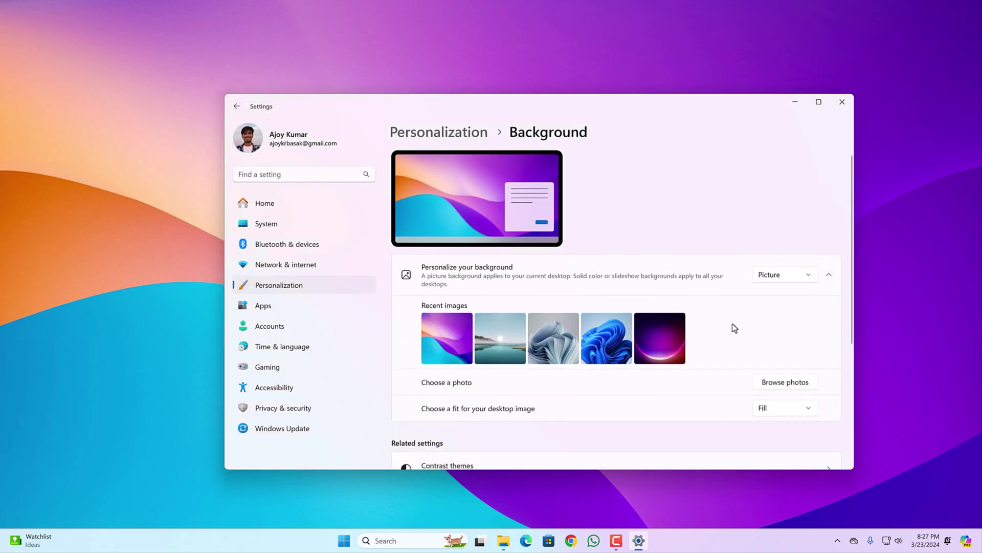
{"action": "left_click", "coordinate": [757, 276]}
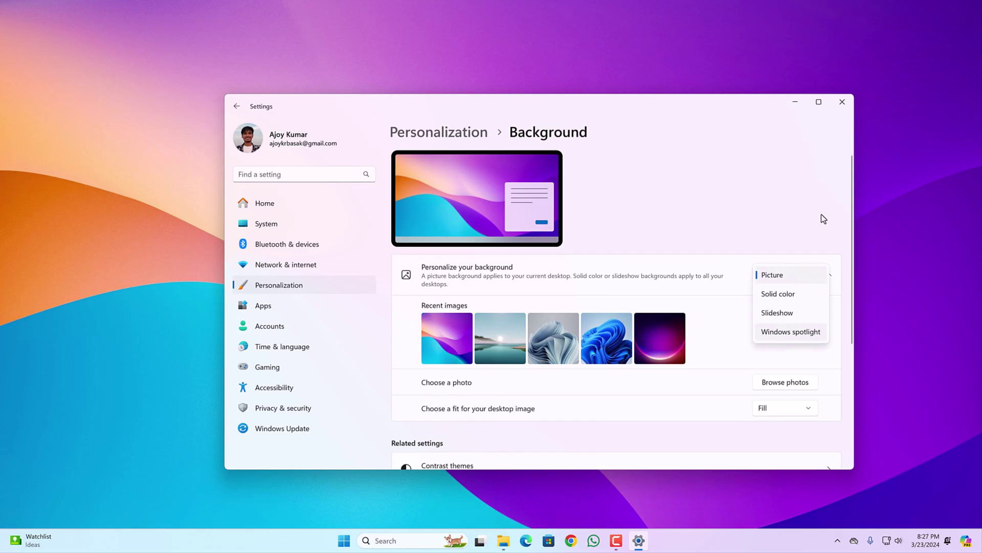
{"action": "left_click", "coordinate": [843, 102]}
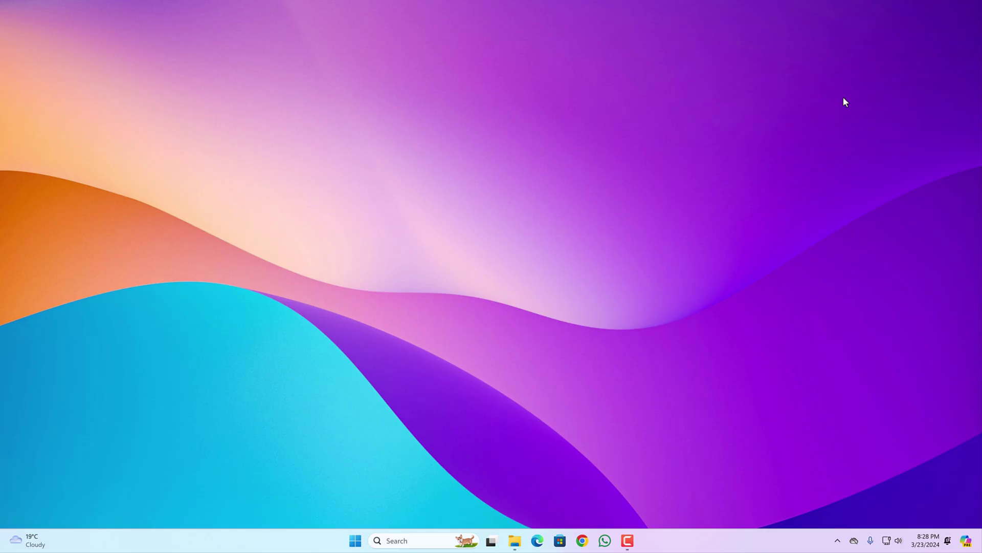
Open Device Manager, center its window, and expand Display adapters.
{"action": "right_click", "coordinate": [357, 541]}
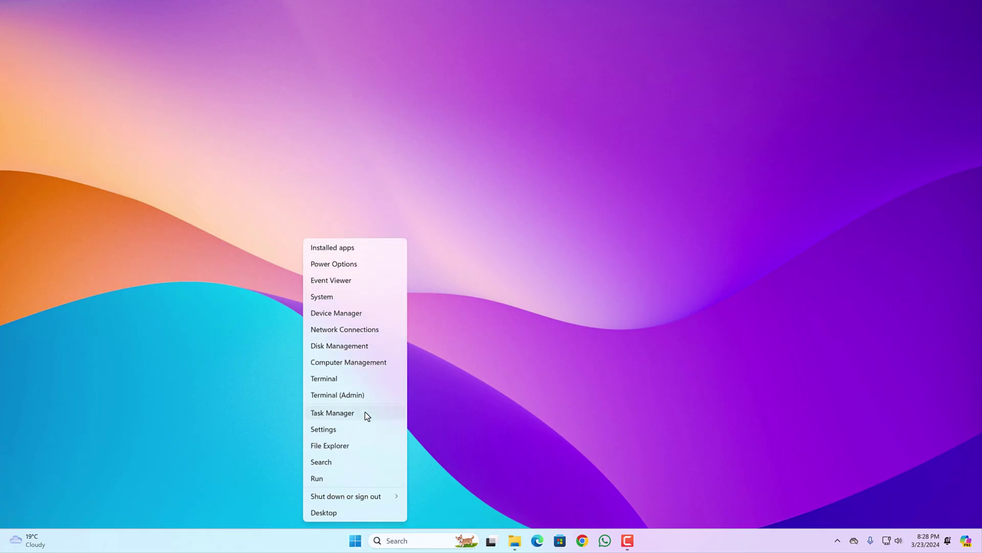
{"action": "left_click", "coordinate": [355, 312]}
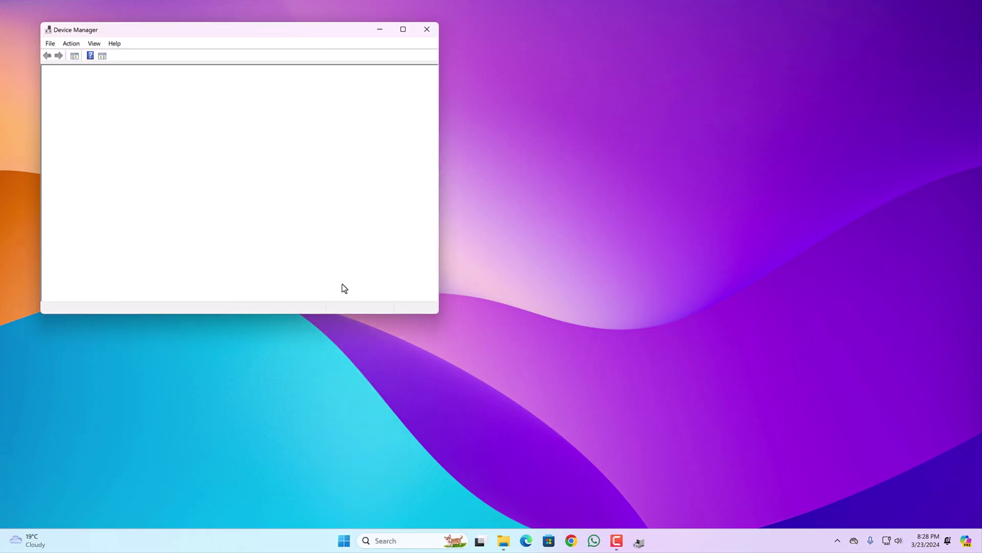
{"action": "left_click_drag", "start_coordinate": [234, 31], "coordinate": [542, 146]}
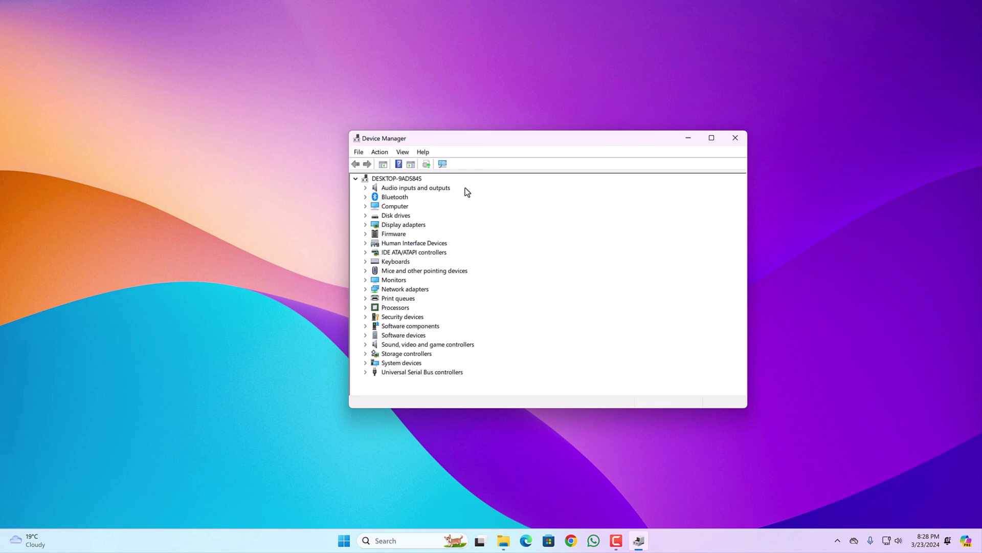
{"action": "left_click", "coordinate": [366, 225]}
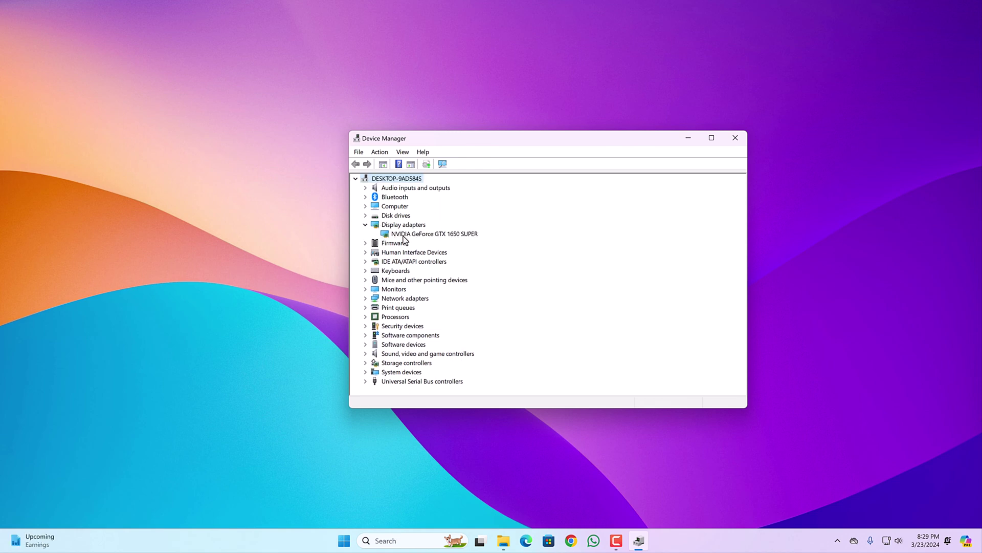
Search automatically for an NVIDIA GeForce GTX 1650 SUPER driver update, then close Device Manager.
{"action": "left_click", "coordinate": [405, 234]}
{"action": "right_click", "coordinate": [404, 237]}
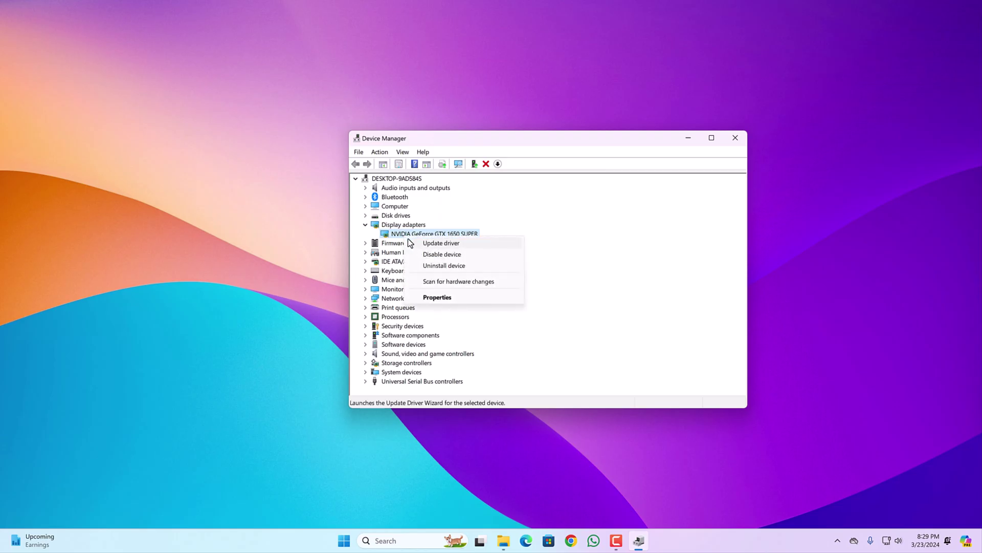
{"action": "left_click", "coordinate": [433, 244]}
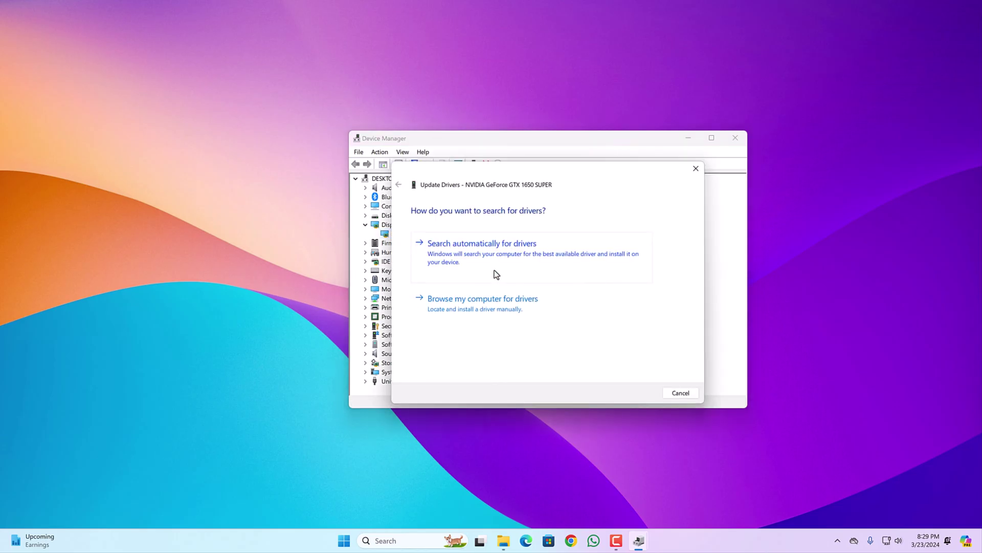
{"action": "left_click", "coordinate": [539, 270]}
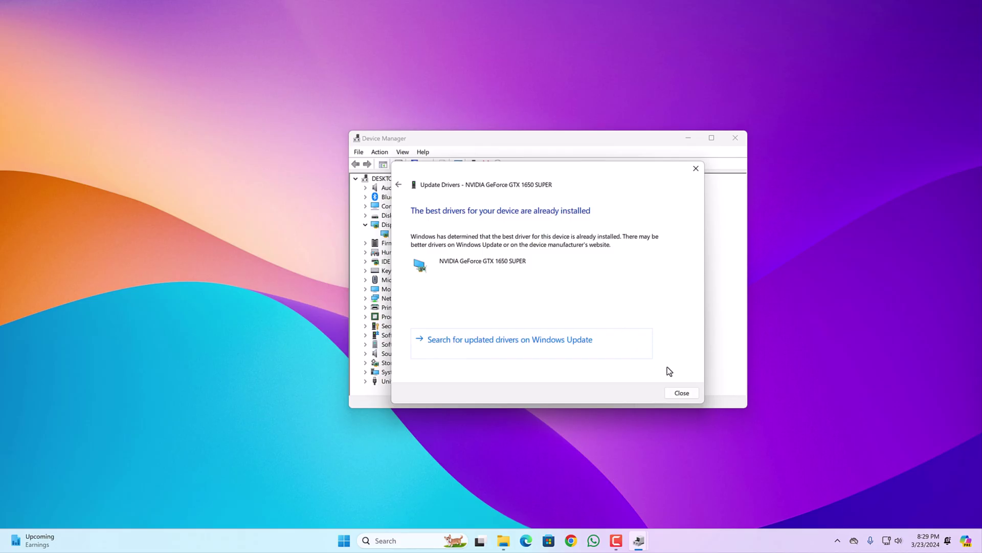
{"action": "left_click", "coordinate": [682, 392]}
{"action": "key", "text": "alt+F4"}
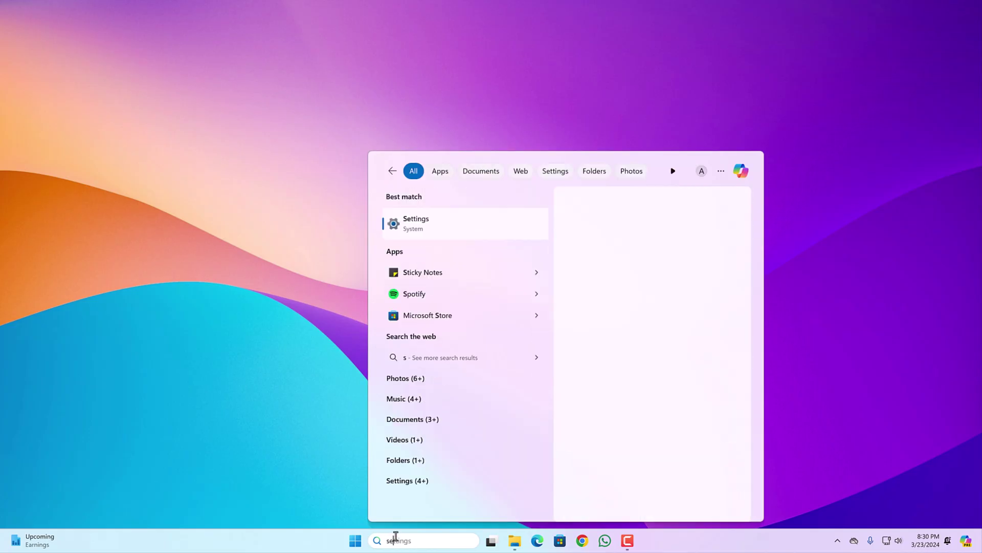
Check for updates in Windows Update so KB890830 and KB5034467 start downloading.
{"action": "left_click", "coordinate": [475, 224]}
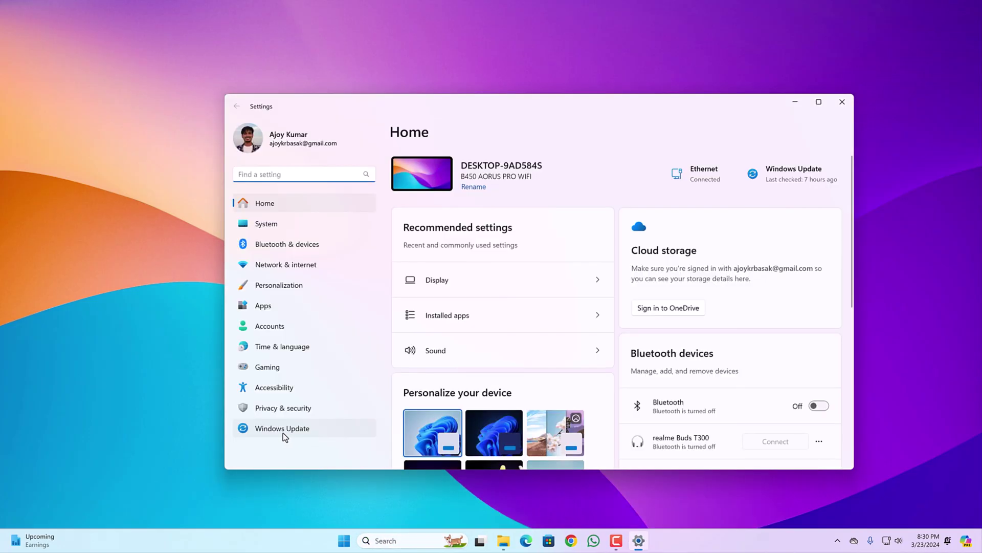
{"action": "left_click", "coordinate": [284, 433]}
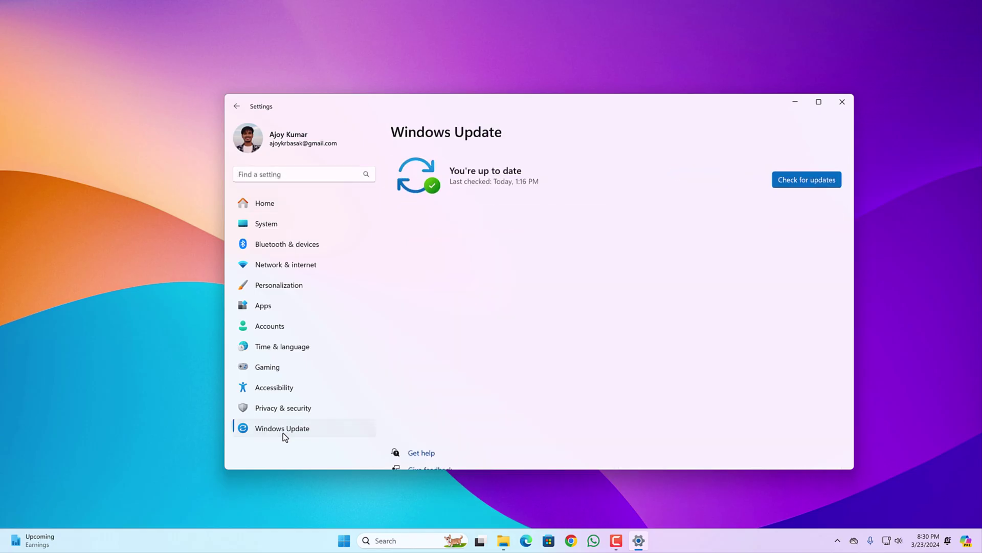
{"action": "left_click", "coordinate": [806, 183]}
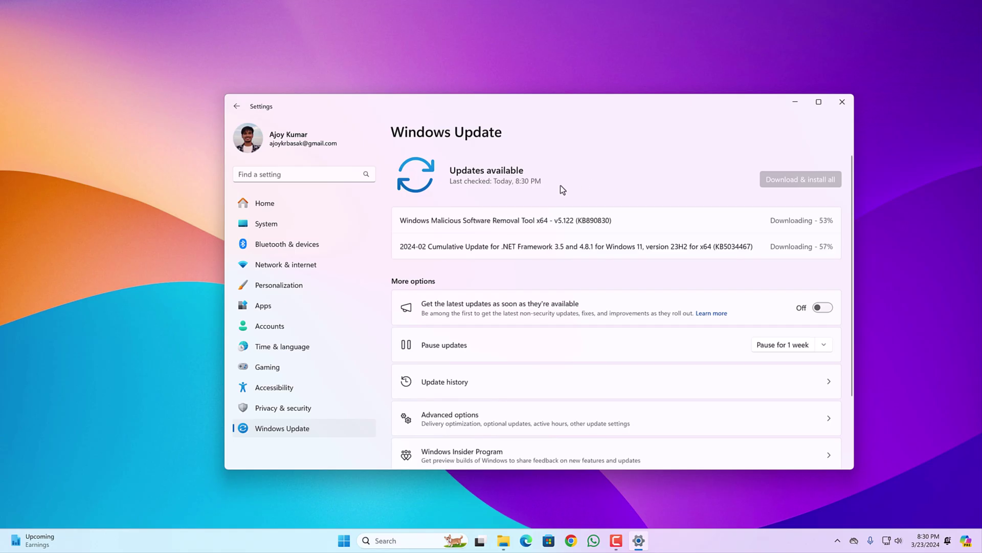
{"action": "key", "text": "super+d"}
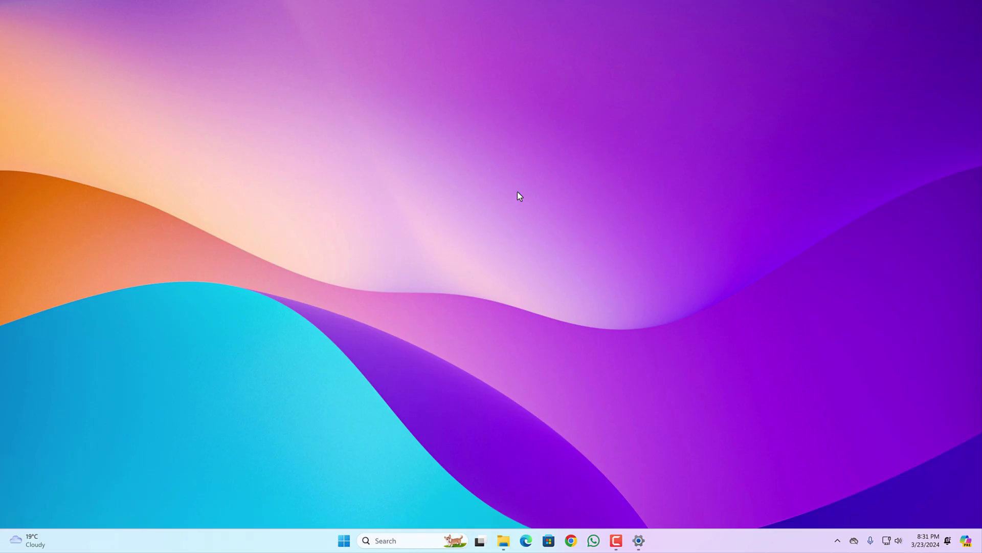